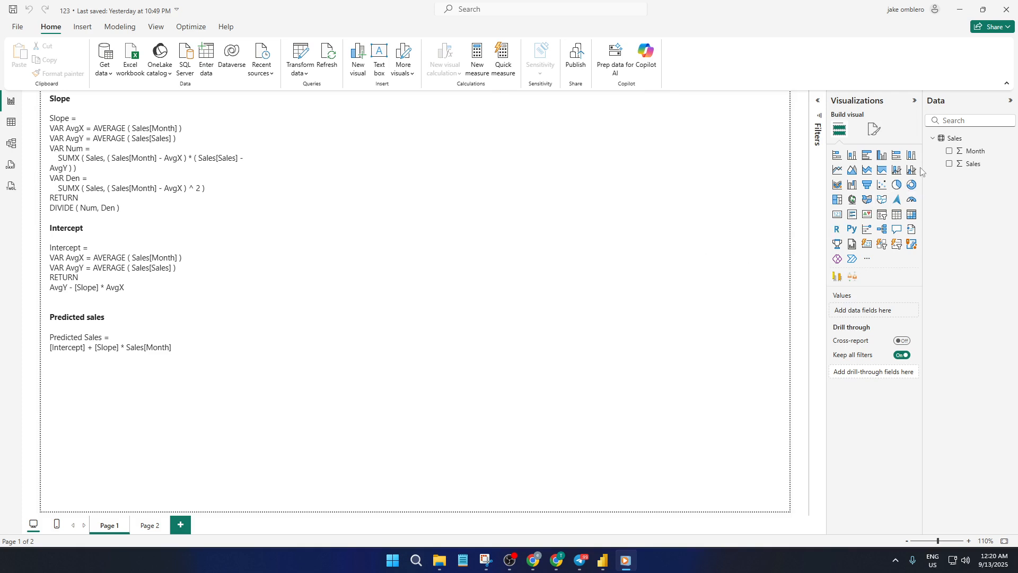
{"action": "left_click", "coordinate": [949, 152]}
{"action": "left_click", "coordinate": [949, 163]}
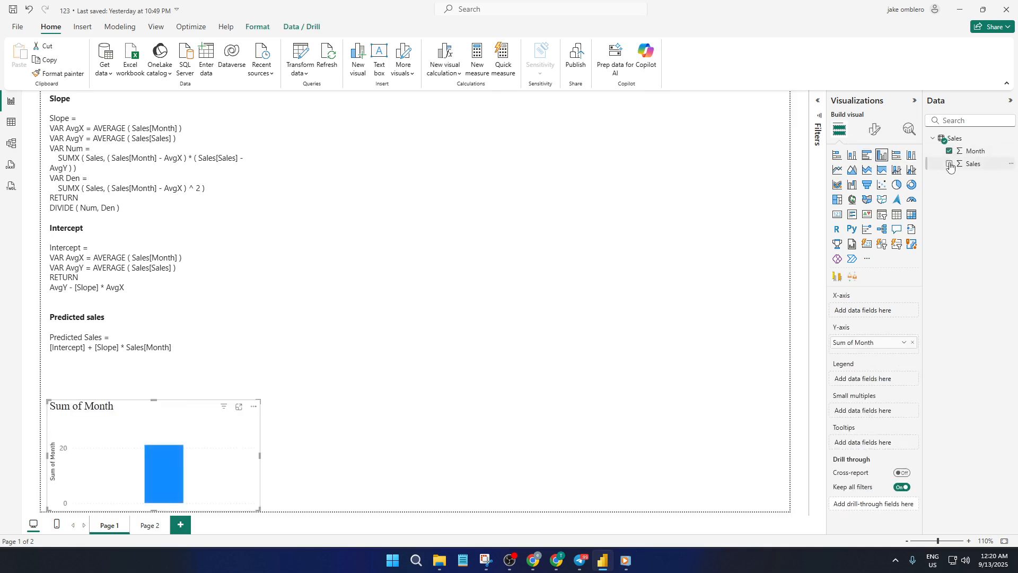
{"action": "left_click_drag", "start_coordinate": [235, 450], "coordinate": [498, 240]}
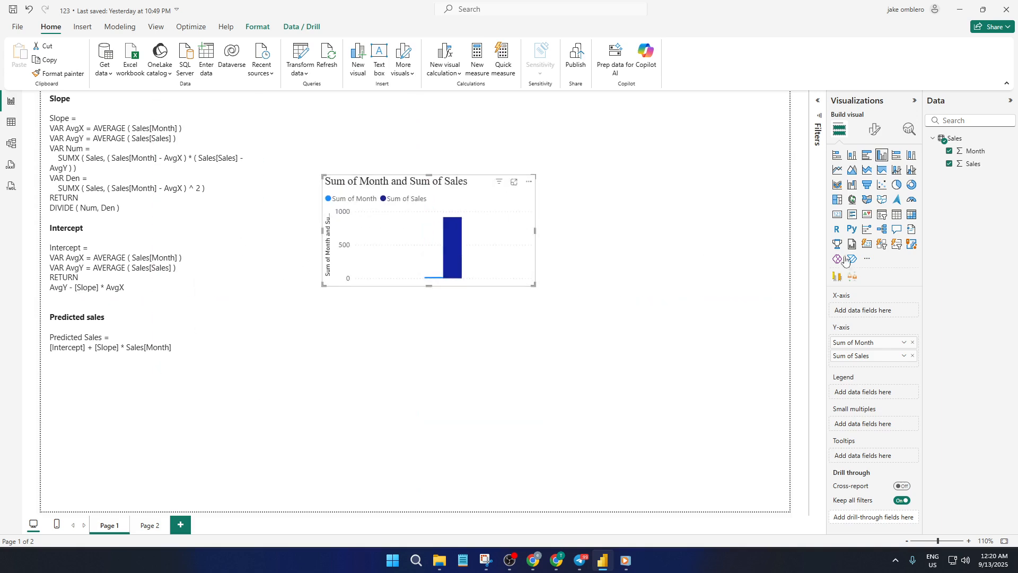
{"action": "left_click", "coordinate": [896, 215]}
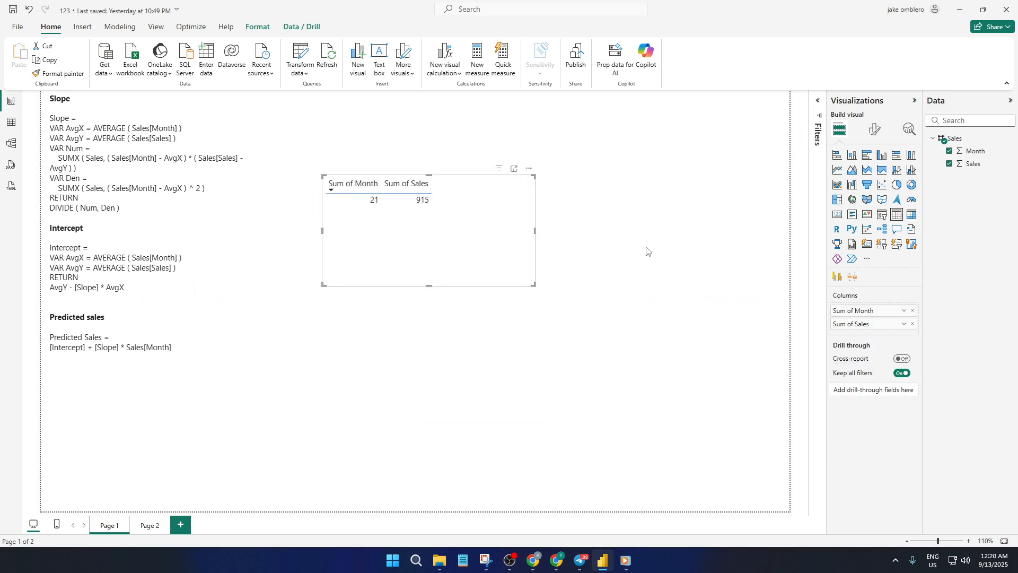
{"action": "left_click_drag", "start_coordinate": [473, 250], "coordinate": [472, 246]}
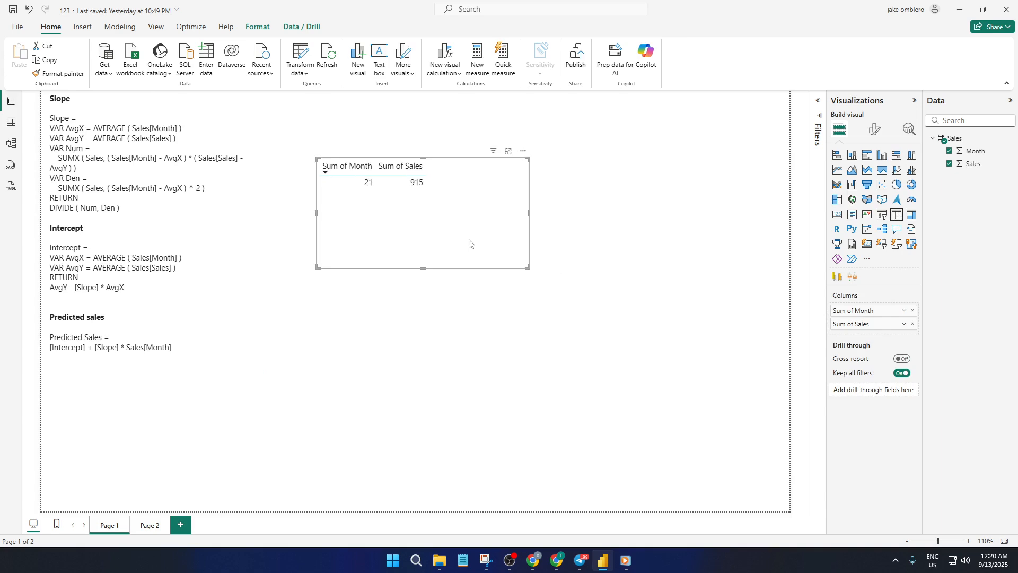
{"action": "left_click", "coordinate": [524, 152]}
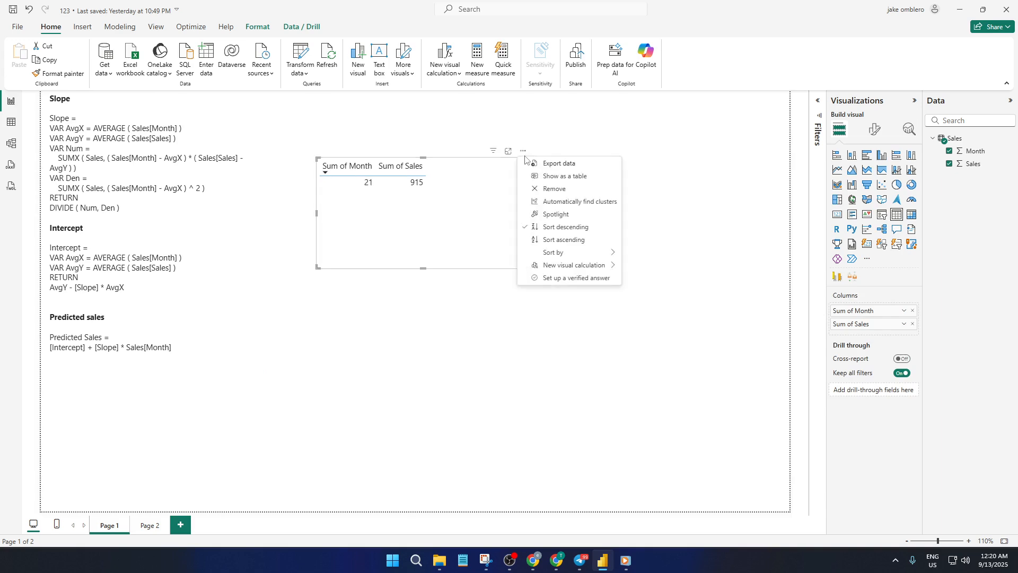
{"action": "left_click", "coordinate": [484, 192]}
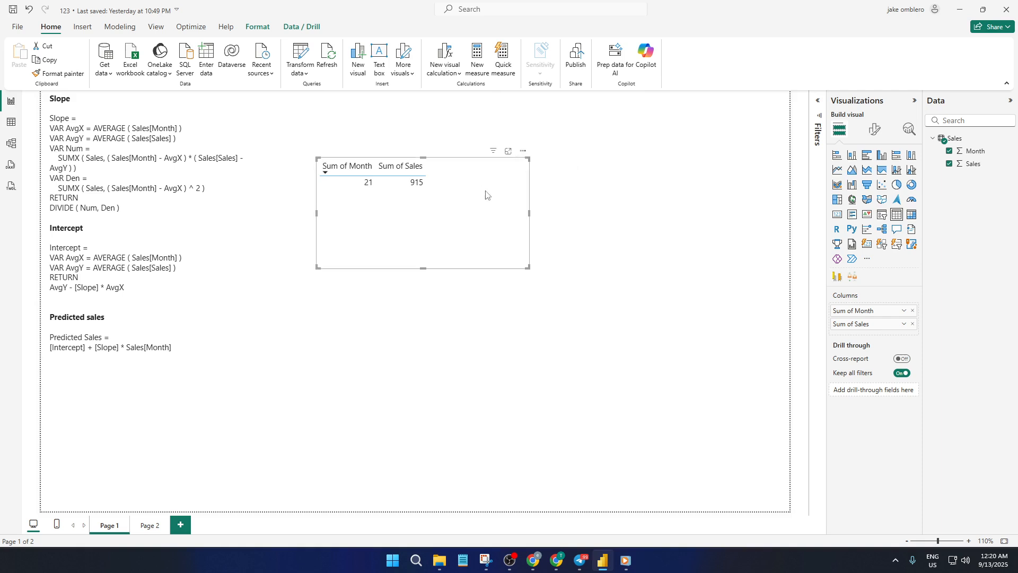
{"action": "left_click", "coordinate": [837, 170]}
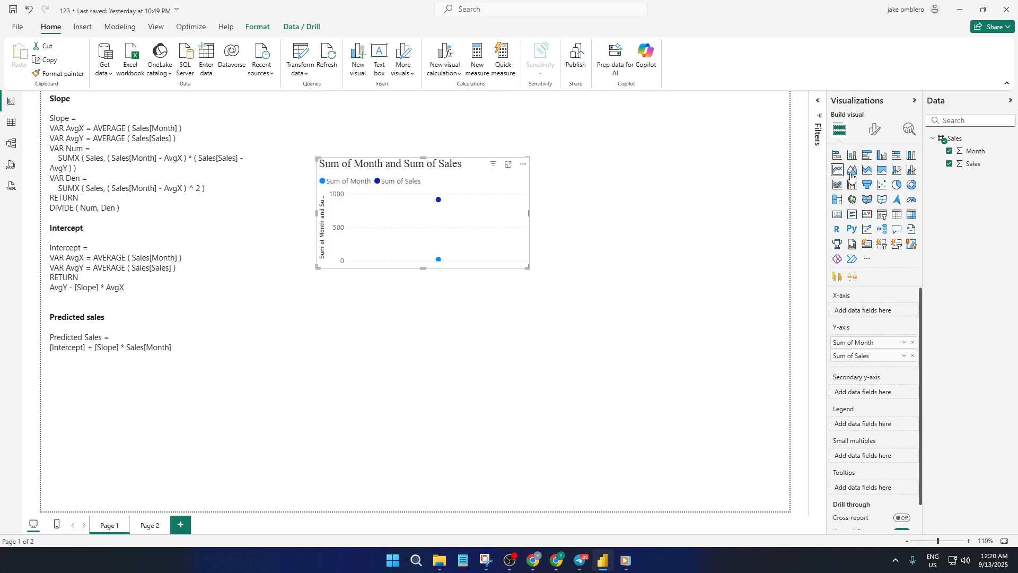
{"action": "left_click", "coordinate": [896, 170]}
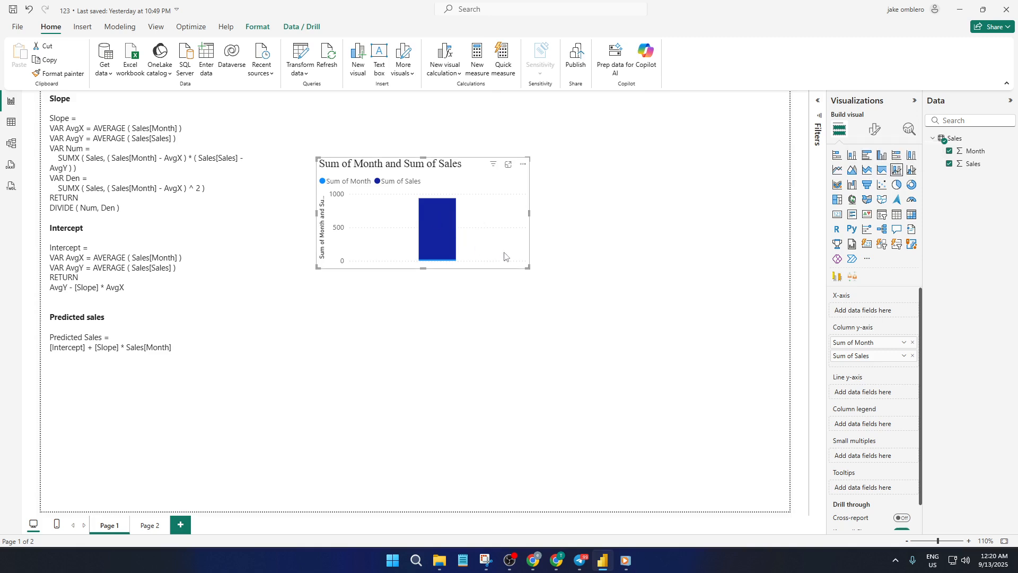
{"action": "left_click_drag", "start_coordinate": [525, 269], "coordinate": [449, 202]}
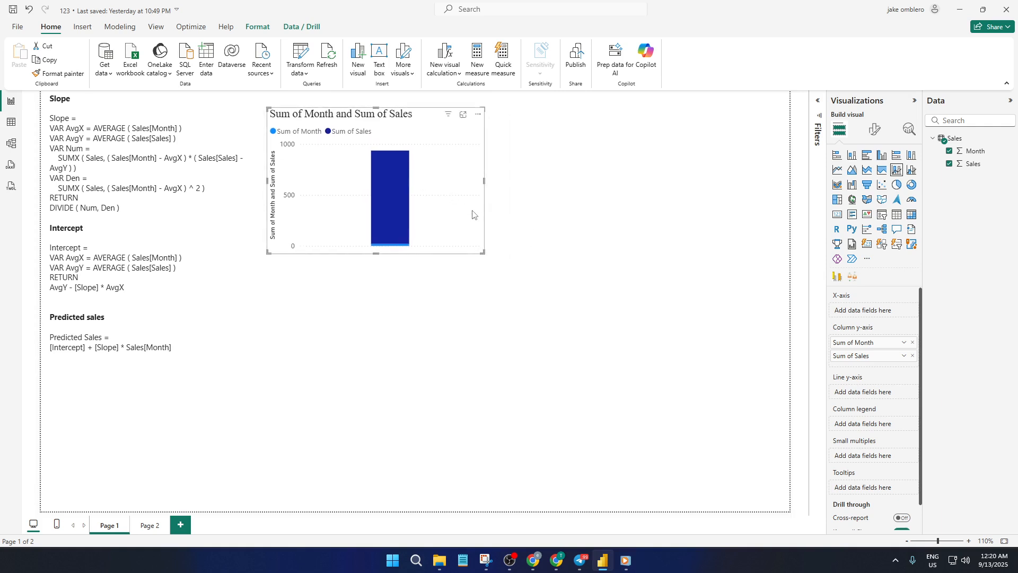
{"action": "key", "text": "Delete"}
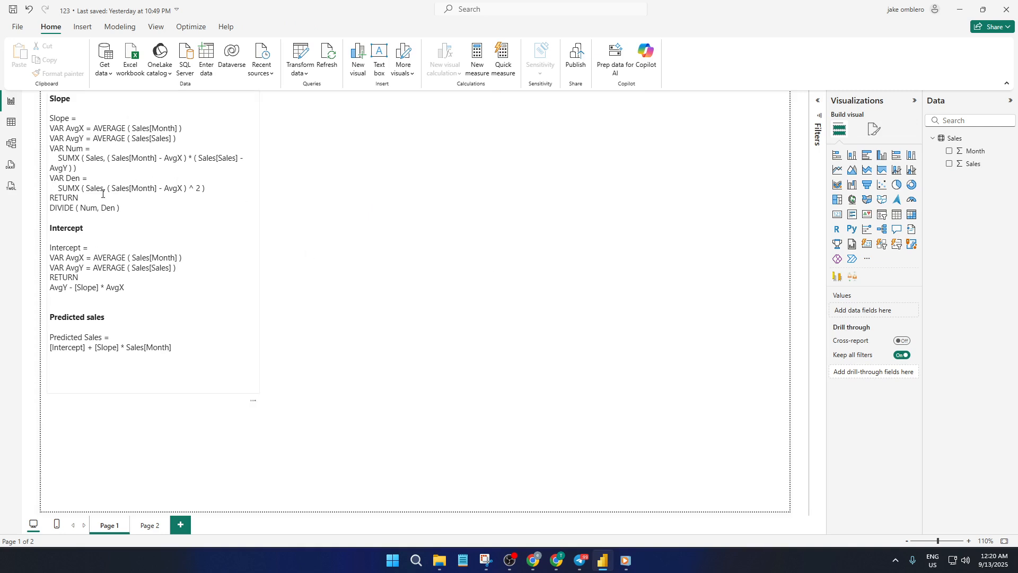
Create a Slope measure in the Sales table by copying the Slope formula, ending in DIVIDE ( Num, Den ), from the page's text box
{"action": "left_click_drag", "start_coordinate": [120, 208], "coordinate": [55, 118]}
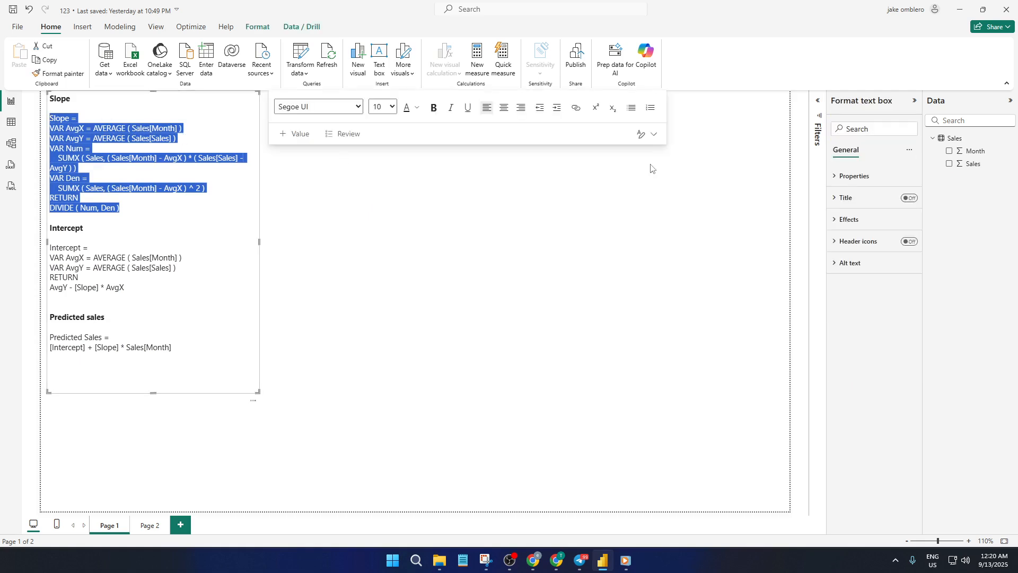
{"action": "right_click", "coordinate": [960, 139]}
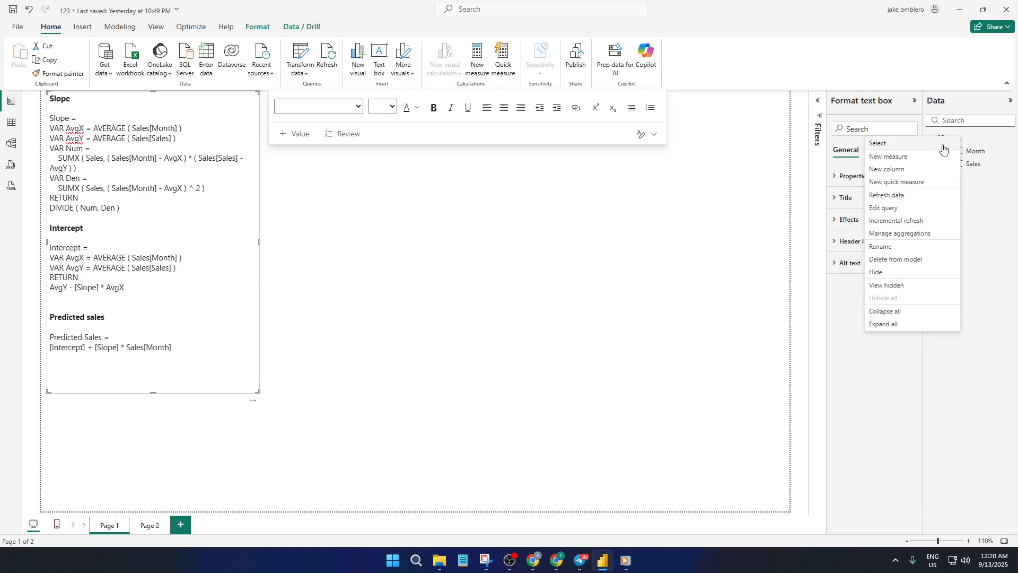
{"action": "left_click", "coordinate": [908, 158]}
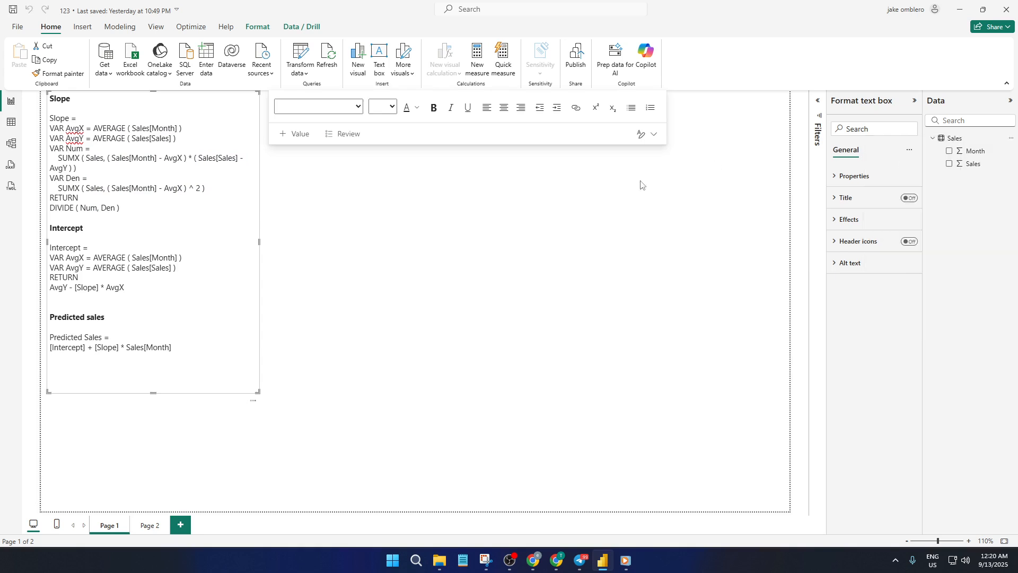
{"action": "type", "text": "Slope = VAR AvgX = AVERAGE ( Sales[Month] ) VAR AvgY = AVERAGE ( Sales[Sales] ) VAR Num =     SUMX ( Sales, ( Sales[Month] - AvgX ) * ( Sales[Sales] - AvgY ) ) VAR Den =     SUMX ( Sales, ( Sales[Month] - AvgX ) ^ 2 ) RETURN DIVIDE ( Num, Den )"}
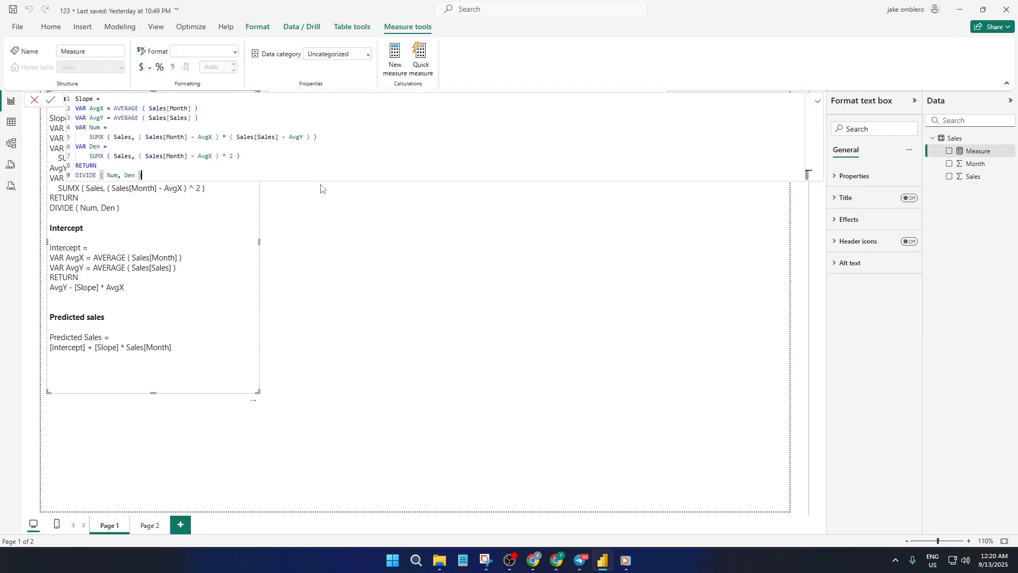
{"action": "key", "text": "Return"}
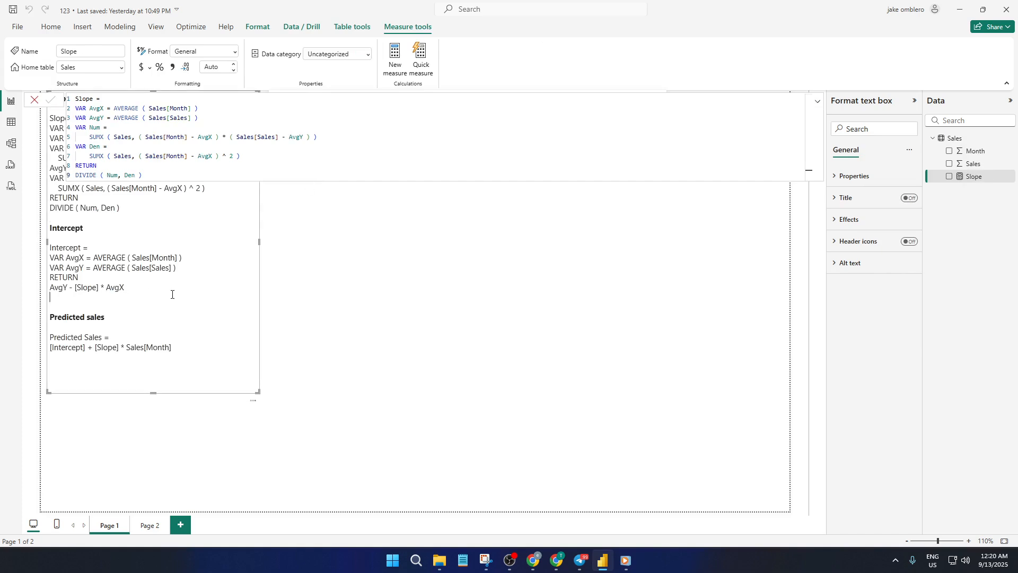
Create an Intercept measure in the Sales table from the text box's Intercept formula, which returns AvgY - [Slope] * AvgX
{"action": "left_click_drag", "start_coordinate": [112, 285], "coordinate": [50, 250]}
{"action": "key", "text": "ctrl+c"}
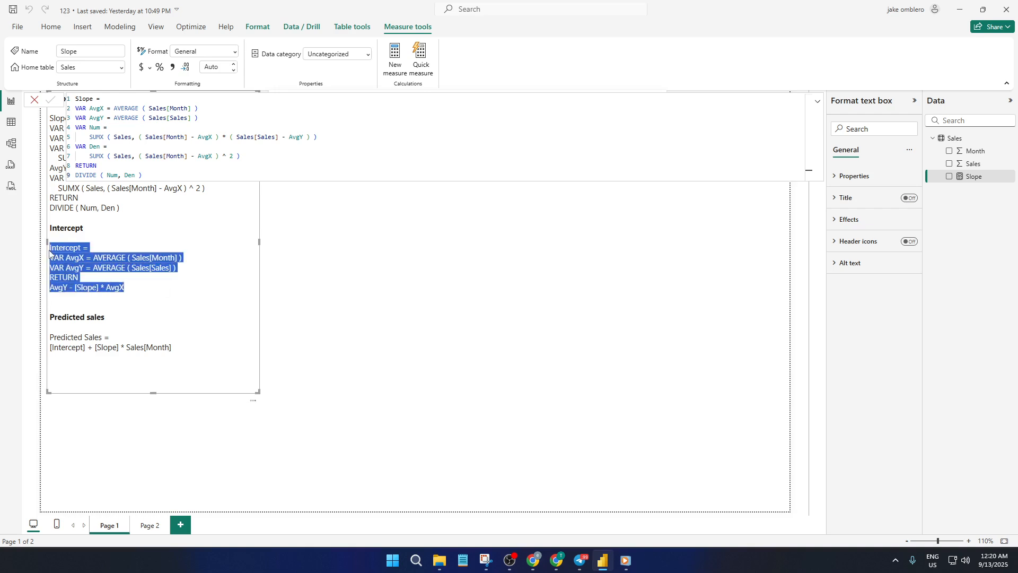
{"action": "left_click", "coordinate": [583, 271]}
{"action": "right_click", "coordinate": [963, 139]}
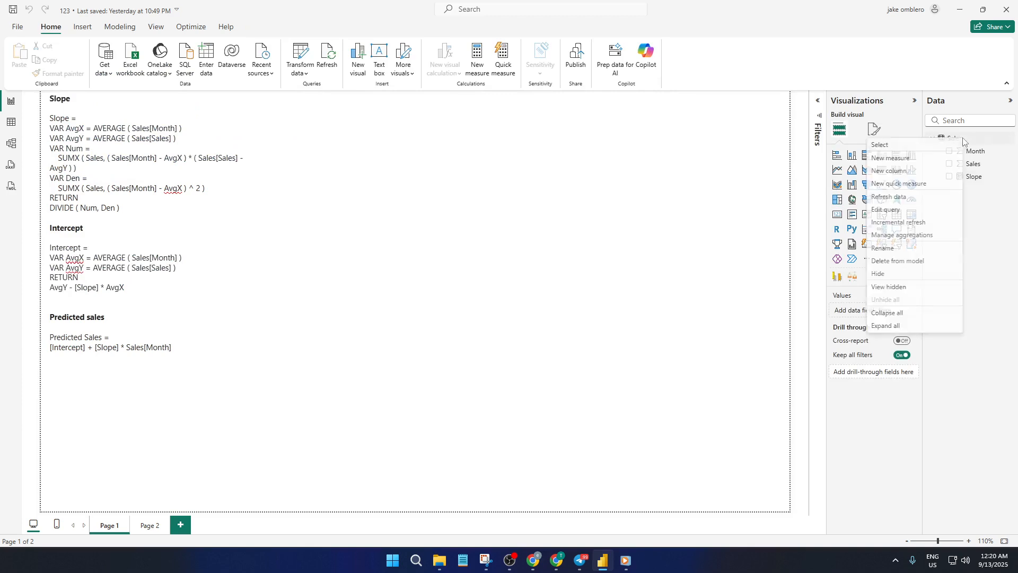
{"action": "left_click", "coordinate": [907, 161]}
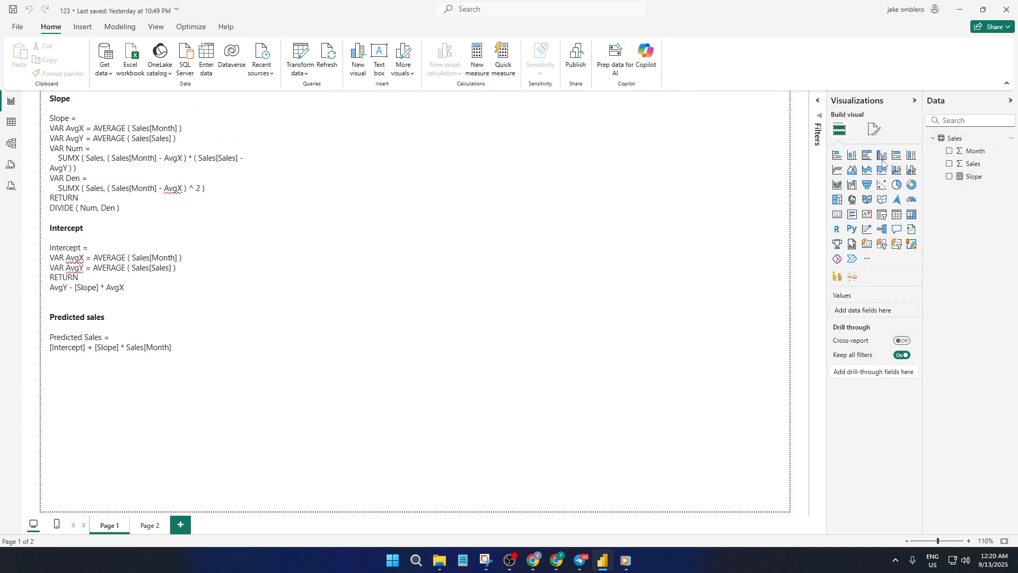
{"action": "key", "text": "ctrl+v"}
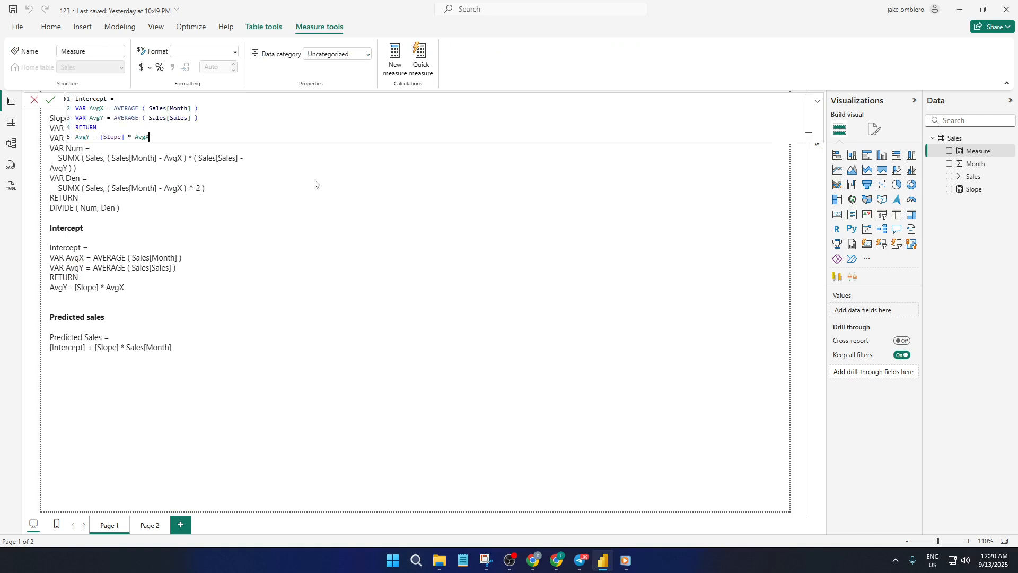
{"action": "key", "text": "Return"}
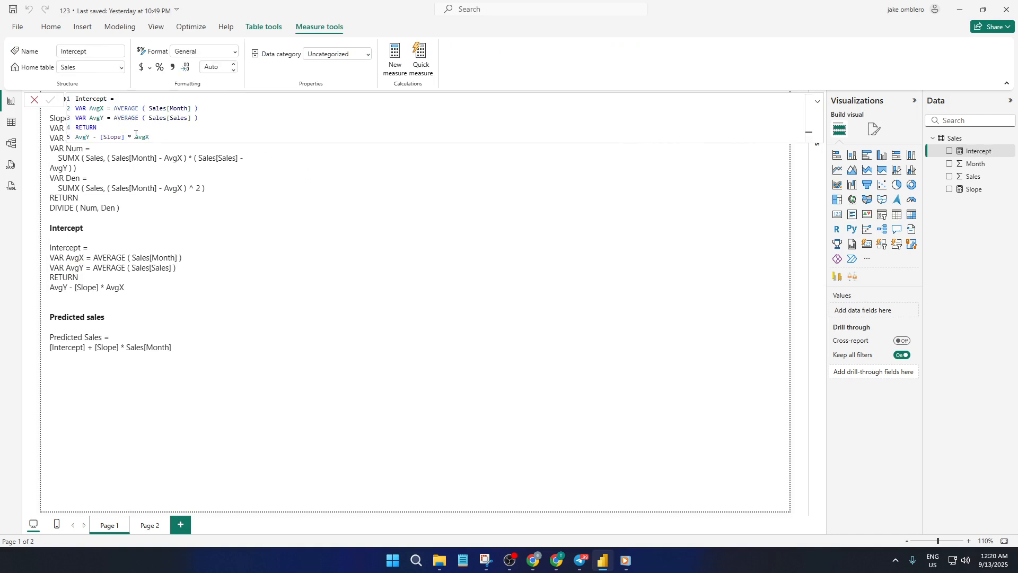
Add a calculated column to the Sales table with the text box's formula Predicted Sales = [Intercept] + [Slope] * Sales[Month]
{"action": "left_click", "coordinate": [149, 340]}
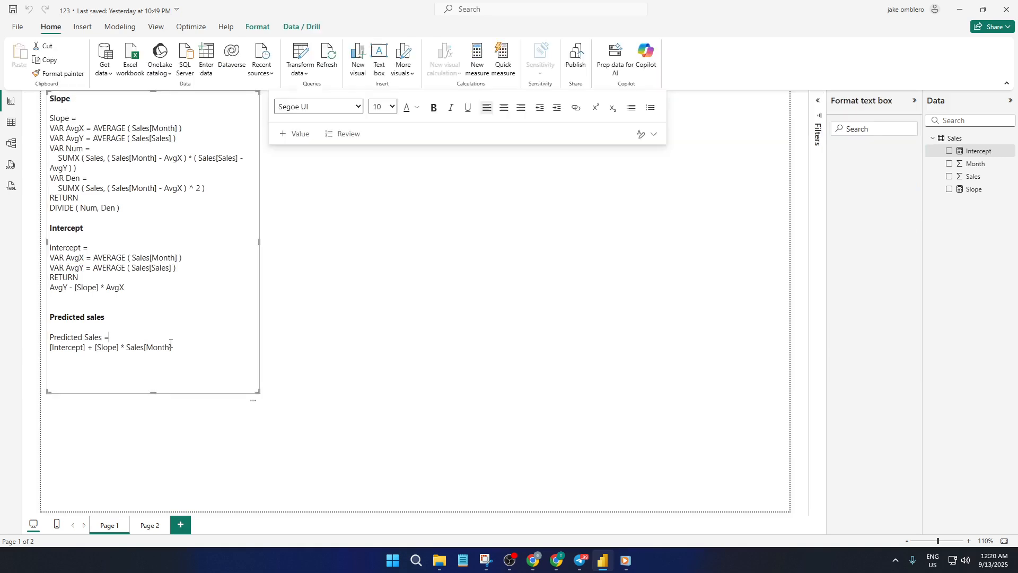
{"action": "left_click_drag", "start_coordinate": [193, 348], "coordinate": [53, 337]}
{"action": "key", "text": "ctrl+c"}
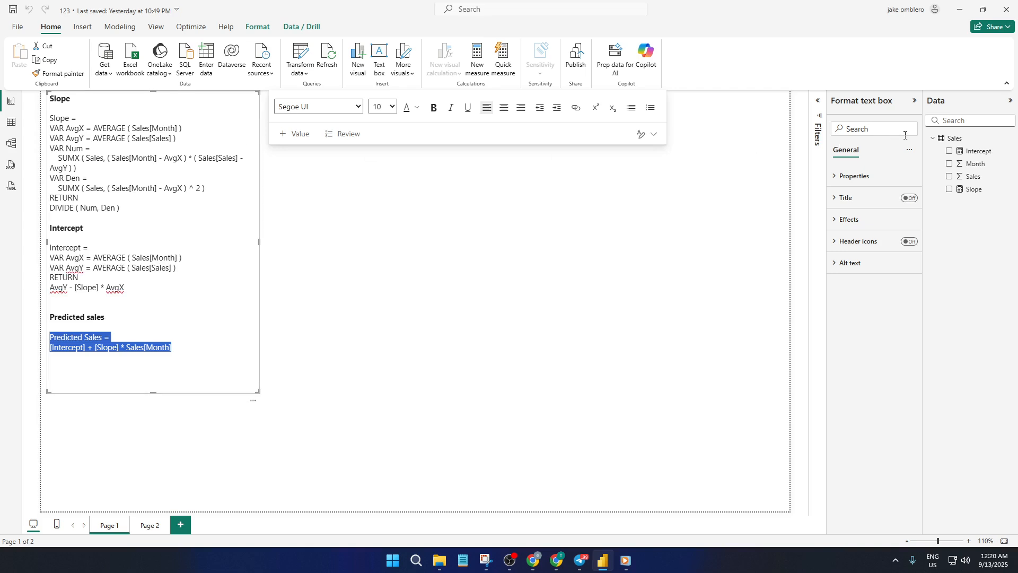
{"action": "right_click", "coordinate": [963, 143]}
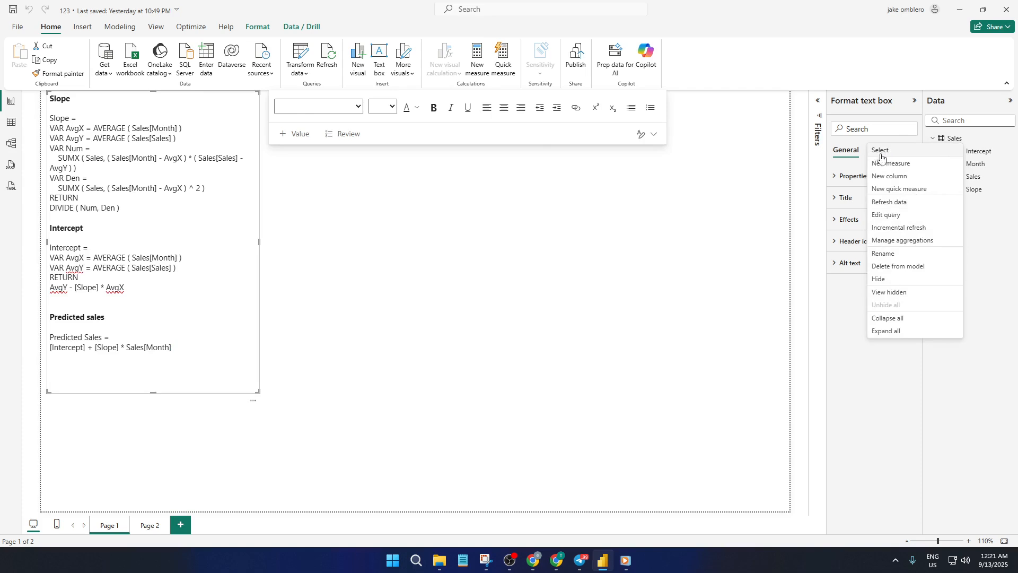
{"action": "left_click", "coordinate": [568, 212]}
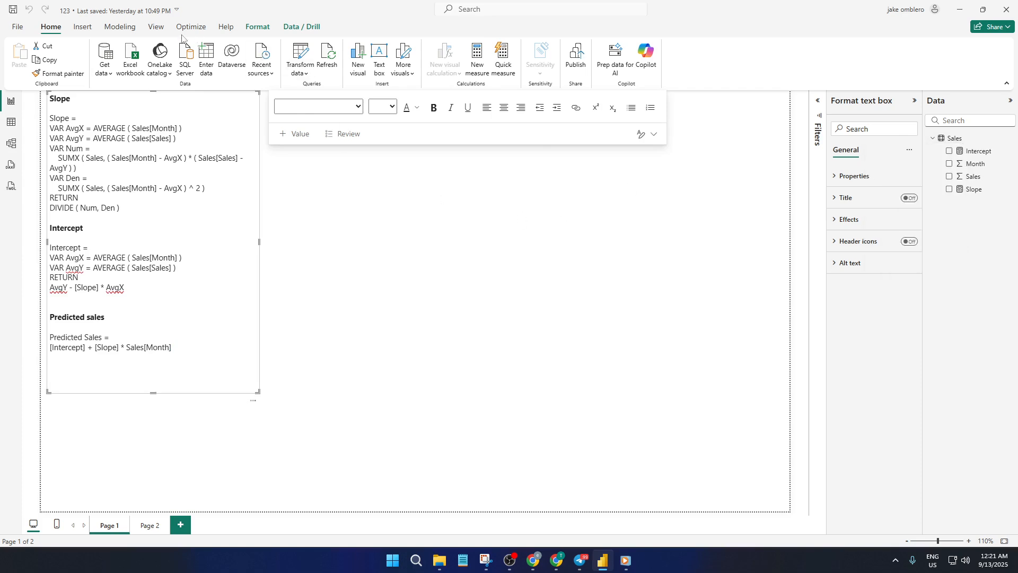
{"action": "left_click", "coordinate": [119, 29]}
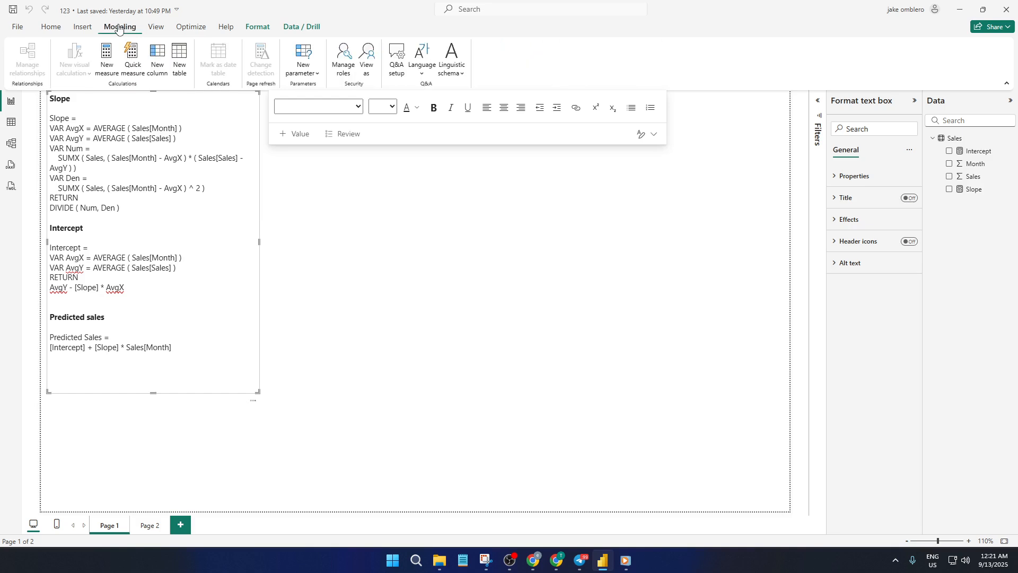
{"action": "left_click", "coordinate": [158, 76]}
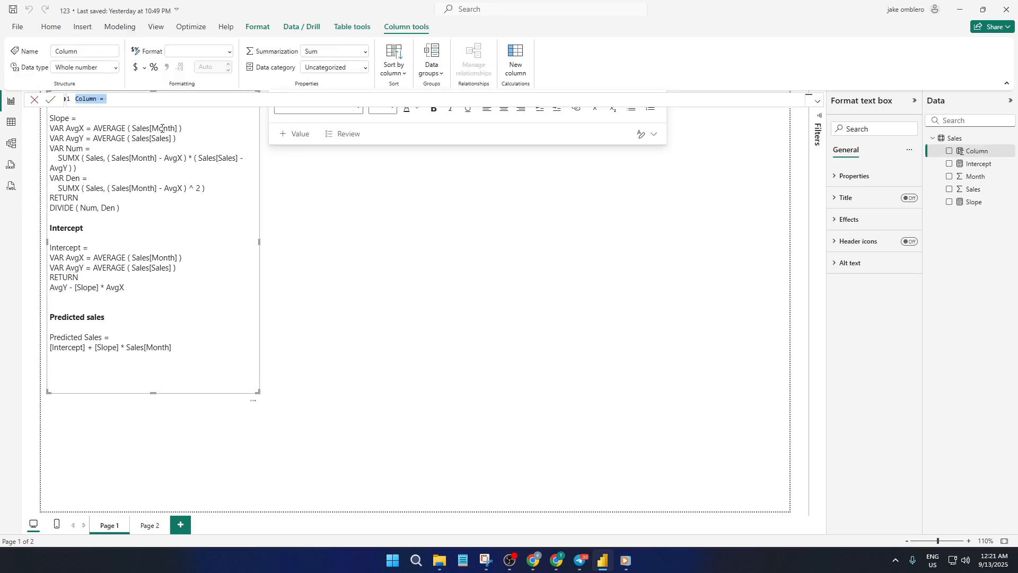
{"action": "key", "text": "ctrl+v"}
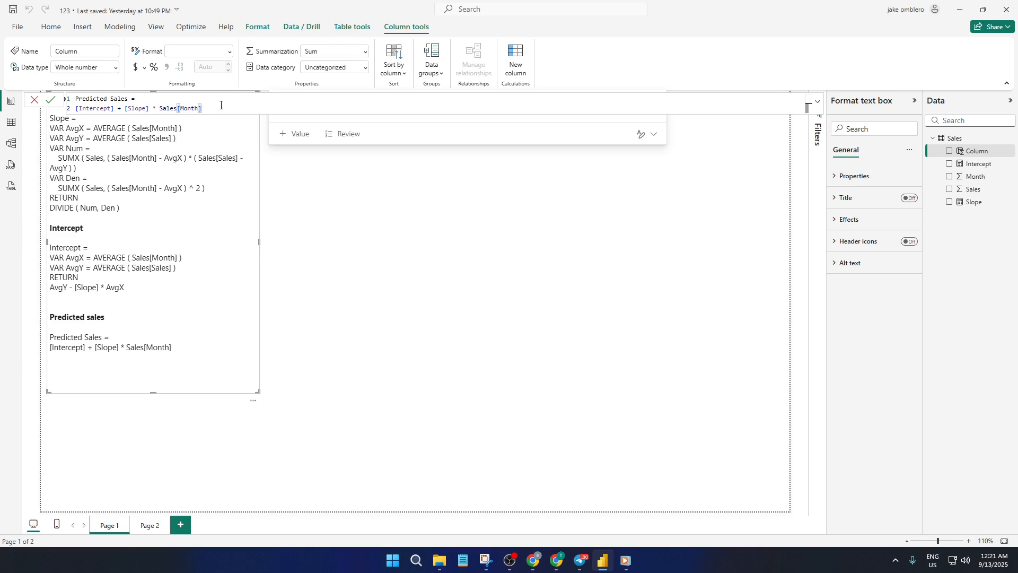
{"action": "key", "text": "Return"}
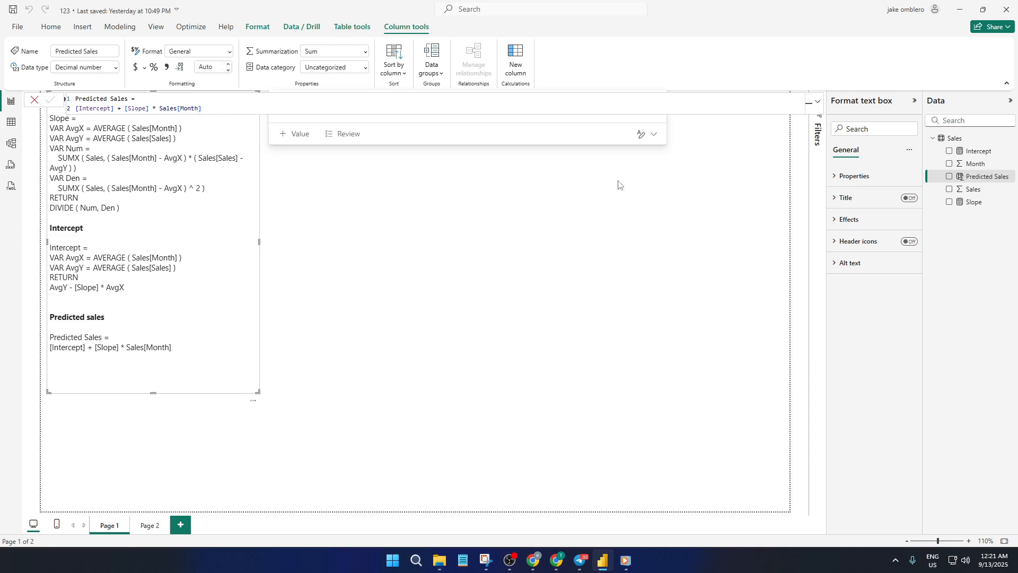
{"action": "left_click", "coordinate": [615, 201]}
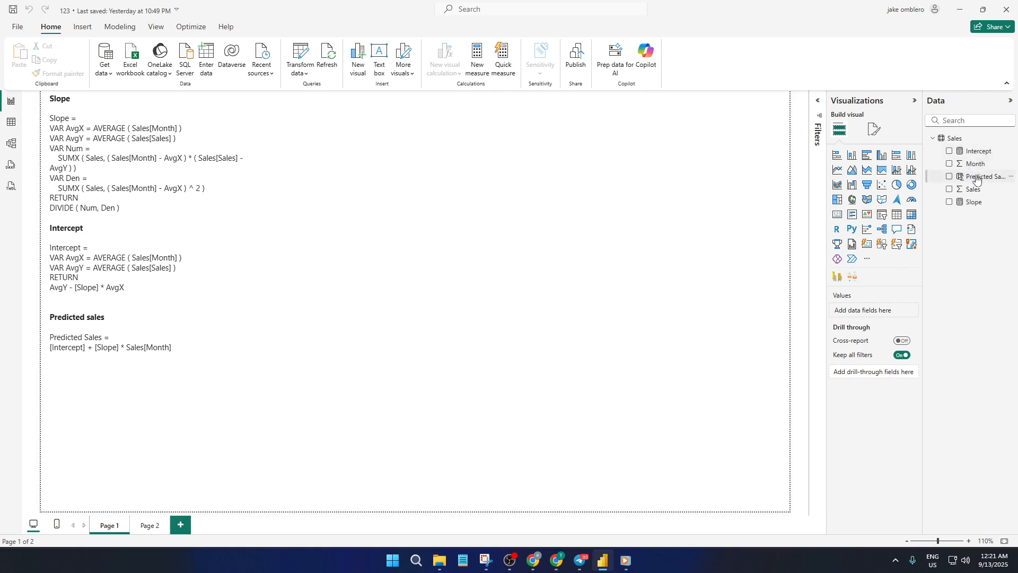
Insert an empty line and stacked column chart, place it beside the formula text box and enlarge it
{"action": "left_click", "coordinate": [896, 172]}
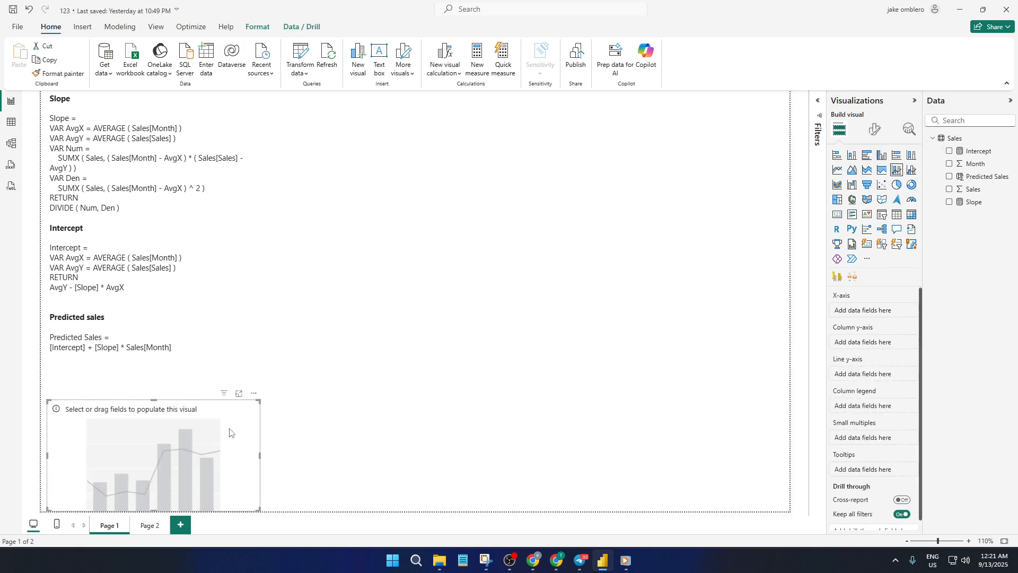
{"action": "left_click_drag", "start_coordinate": [227, 433], "coordinate": [488, 193]}
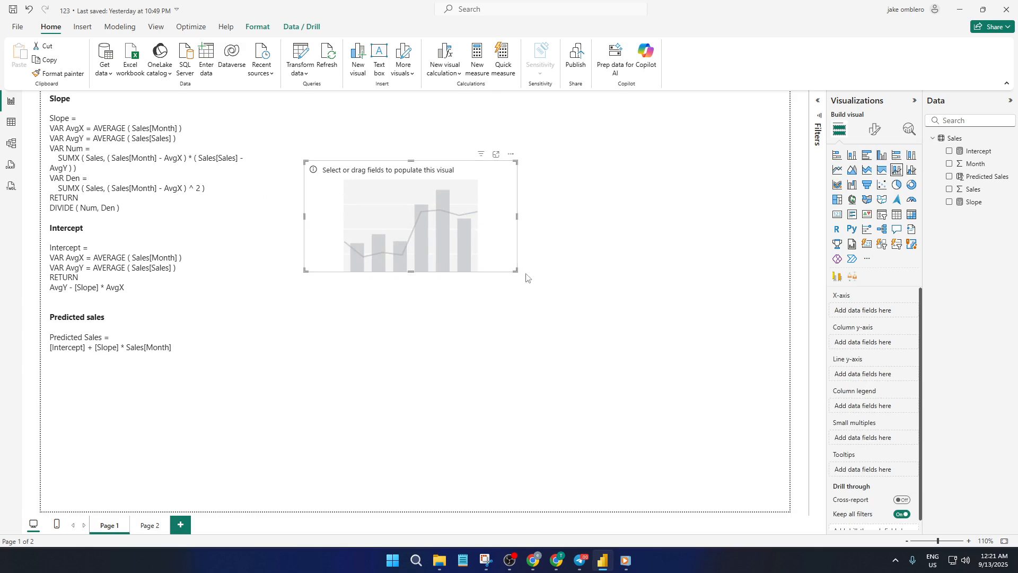
{"action": "left_click_drag", "start_coordinate": [515, 271], "coordinate": [608, 344]}
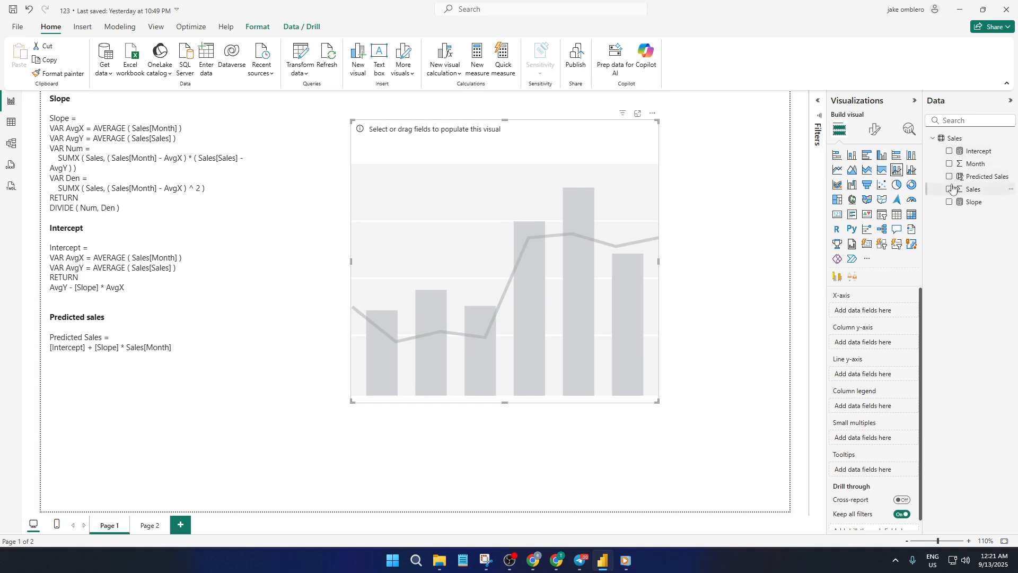
Assign Month to the chart's X-axis, Sales to the column y-axis and Predicted Sales to the line y-axis
{"action": "left_click", "coordinate": [950, 166]}
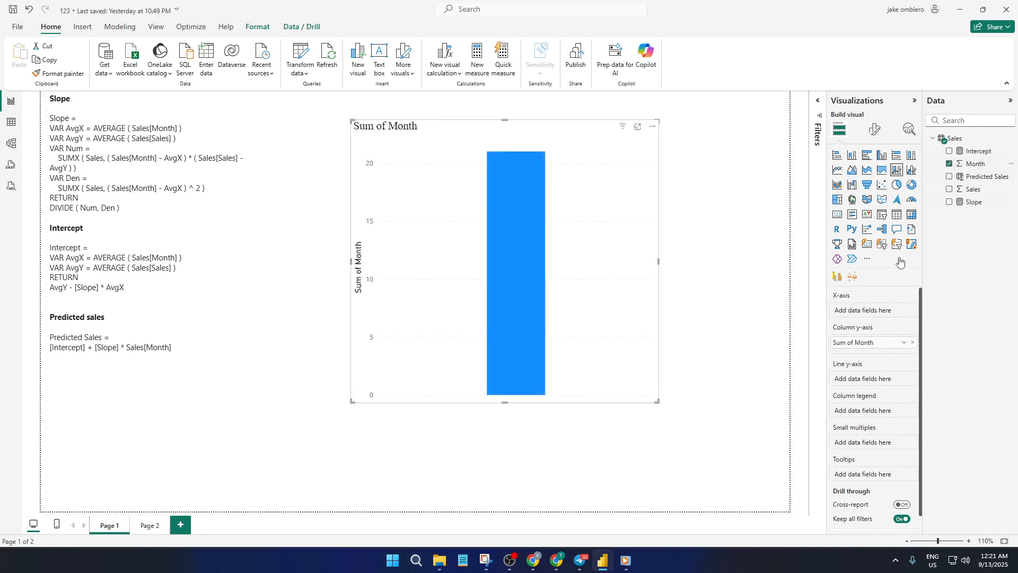
{"action": "left_click_drag", "start_coordinate": [854, 342], "coordinate": [862, 312]}
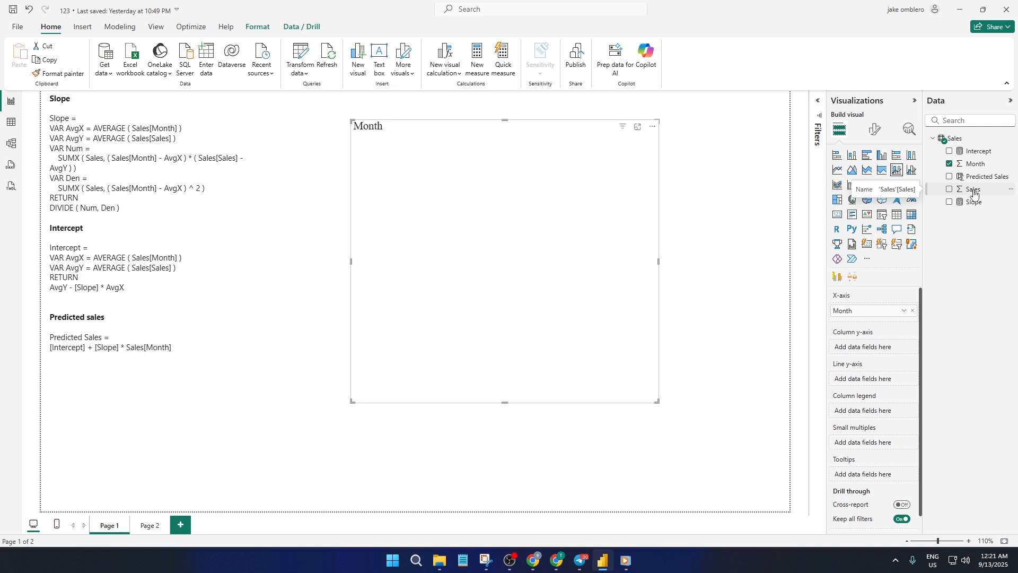
{"action": "left_click_drag", "start_coordinate": [974, 194], "coordinate": [891, 350]}
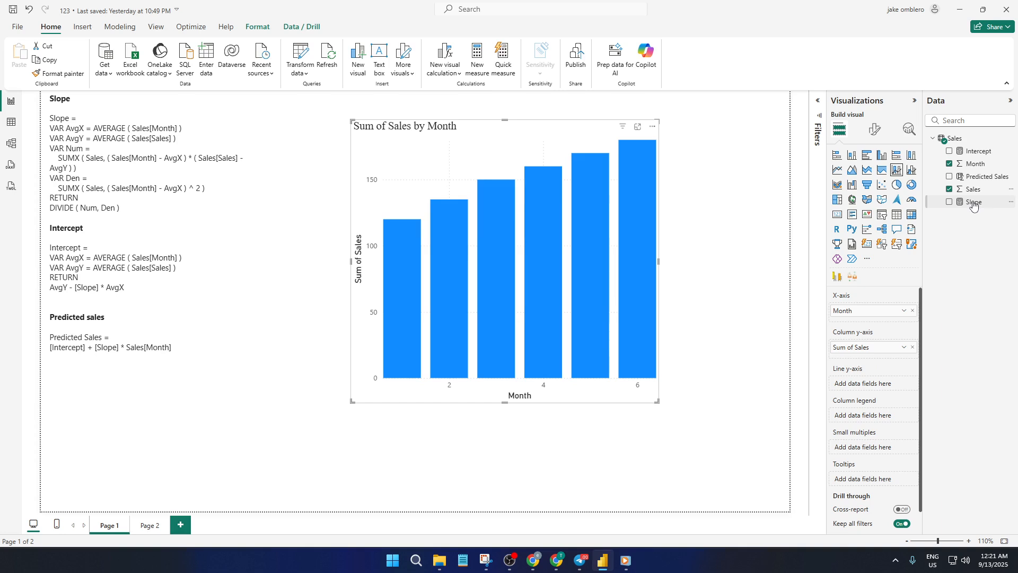
{"action": "left_click_drag", "start_coordinate": [986, 181], "coordinate": [892, 394]}
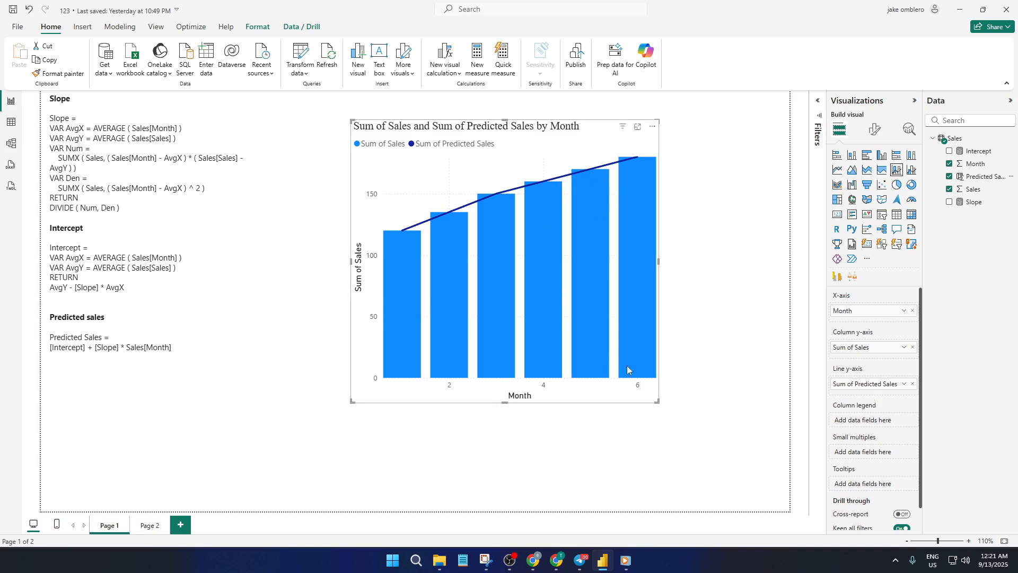
{"action": "left_click", "coordinate": [696, 340]}
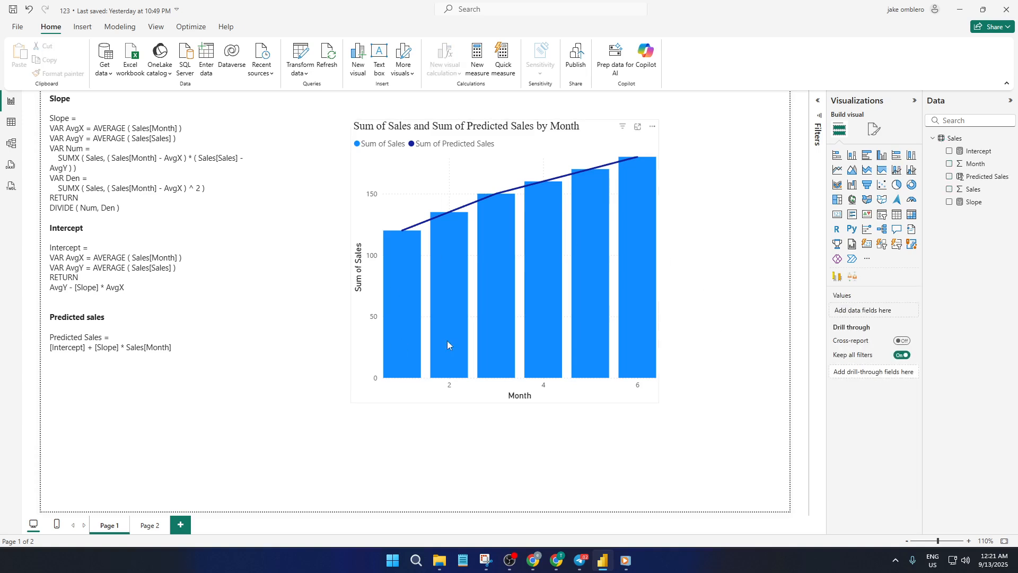